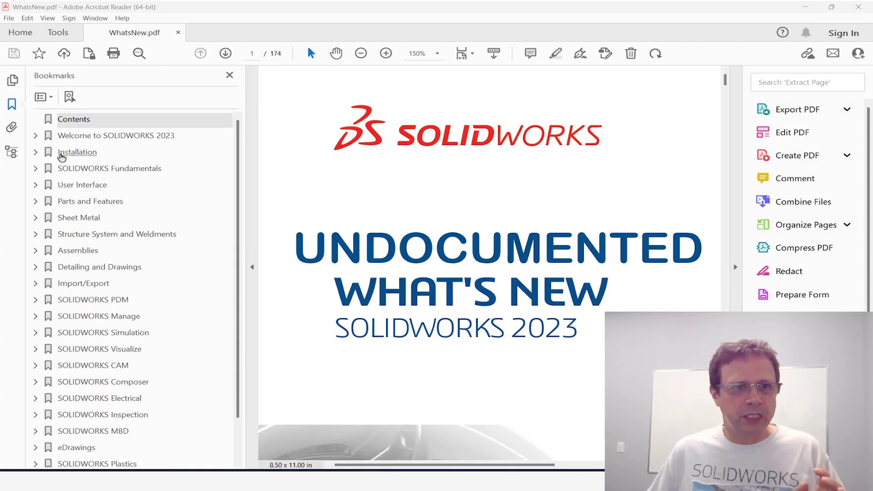
- Jump to the Detailing and Drawings chapter in Acrobat Reader, then minimize the reader
scroll(88, 402, down, 2)
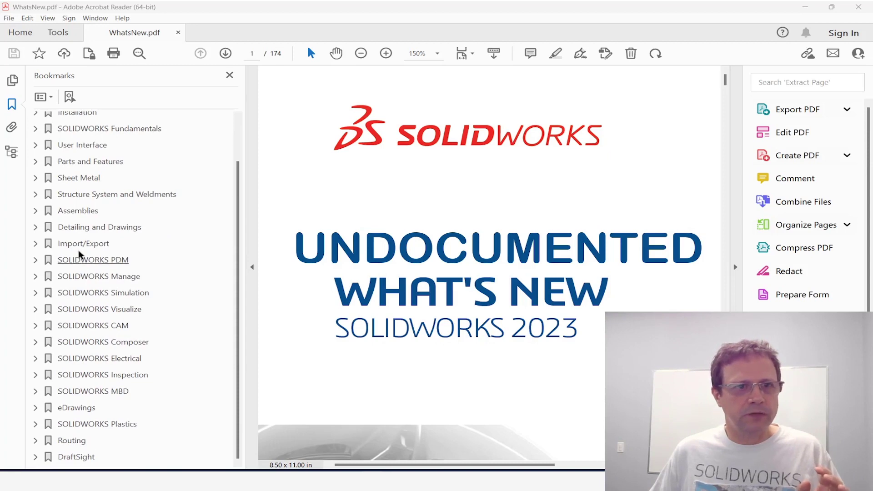
click(91, 228)
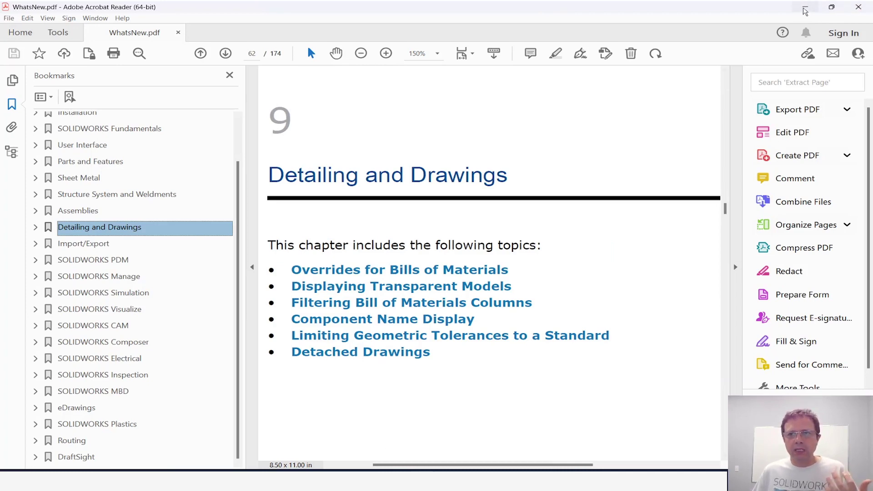
click(806, 11)
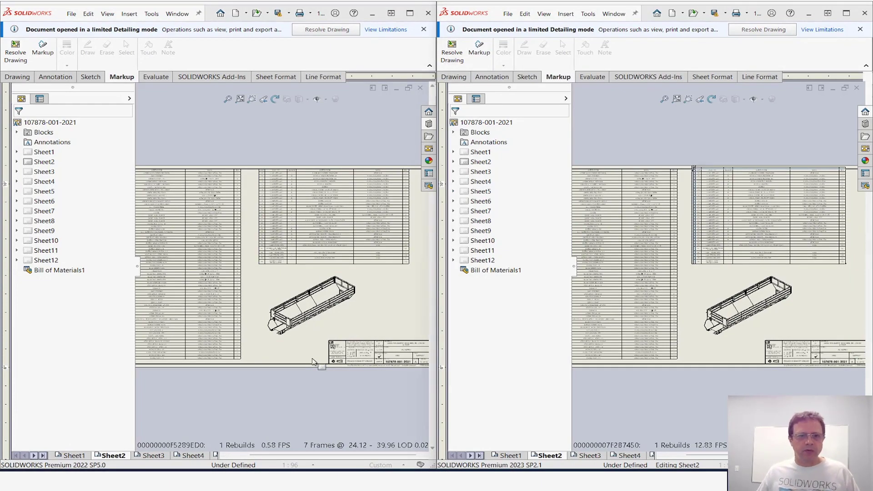
- On the 2022 drawing's Sheet3, zoom in and draw a green freehand ellipse around 3/4"TYP
click(153, 456)
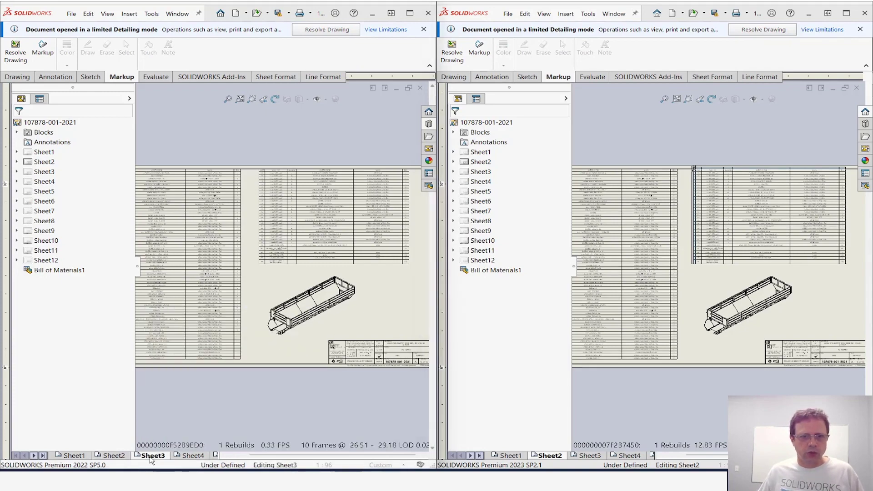
scroll(357, 283, down, 6)
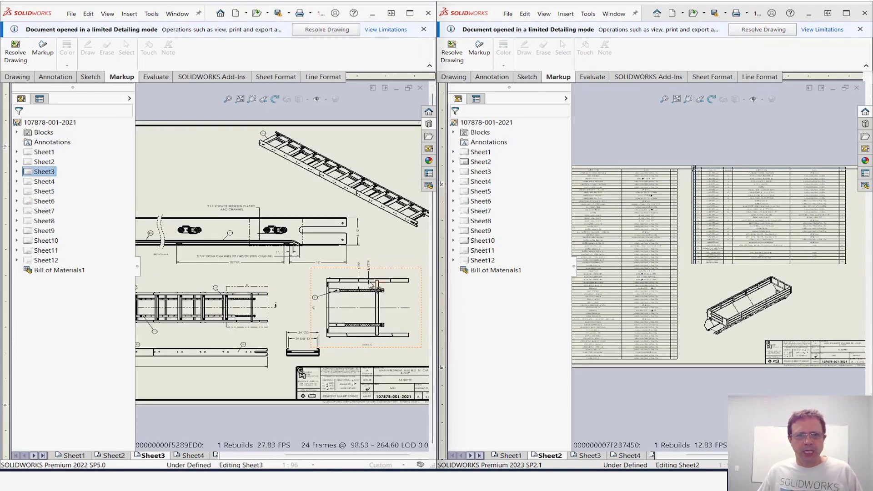
scroll(318, 271, down, 3)
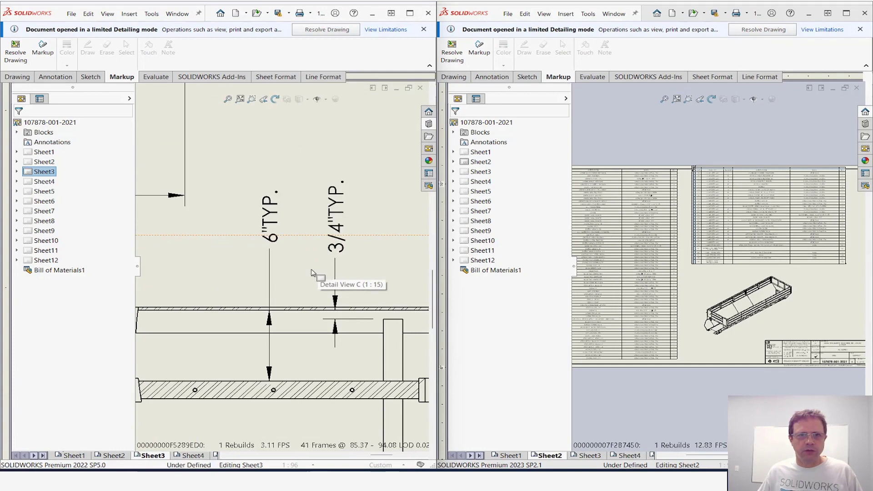
click(44, 54)
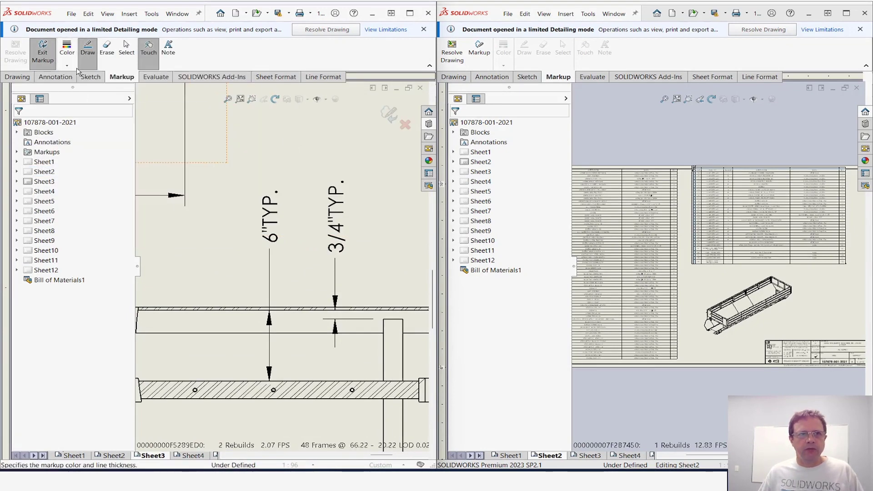
click(67, 65)
click(214, 62)
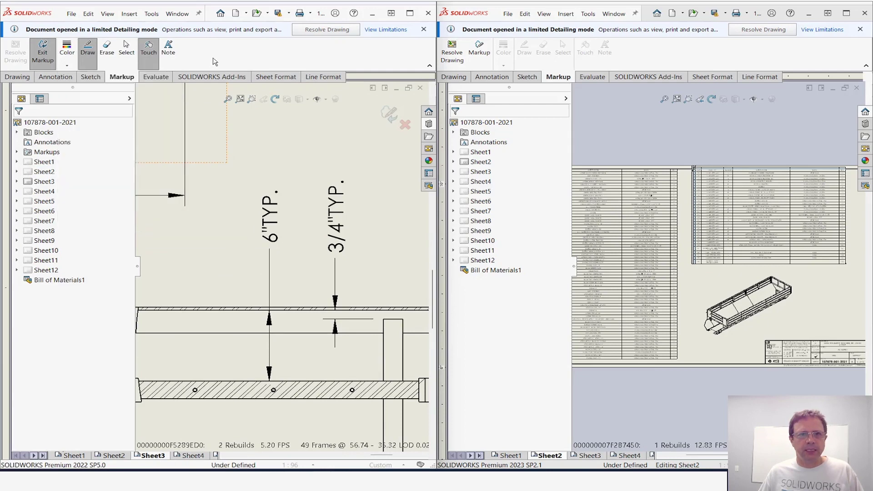
mouse_move(335, 159)
mouse_down()
mouse_move(327, 273)
mouse_move(375, 232)
mouse_move(320, 151)
mouse_move(282, 131)
mouse_move(309, 120)
mouse_move(300, 97)
mouse_up()
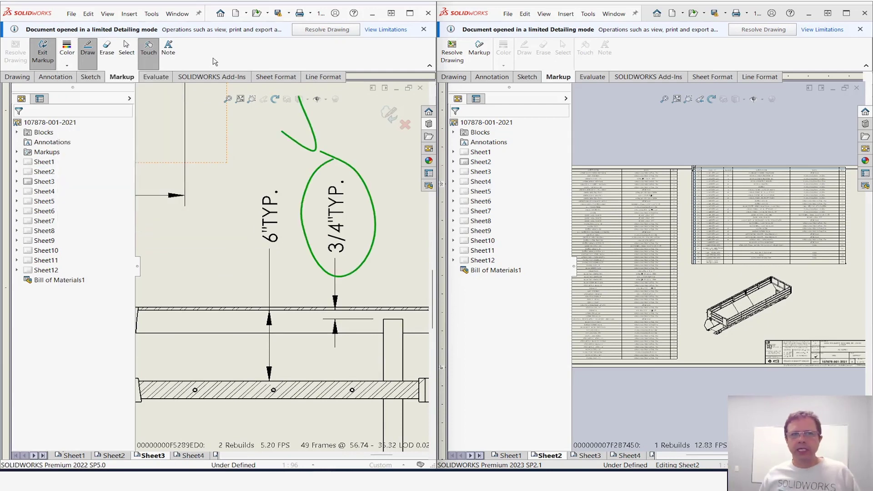
click(397, 116)
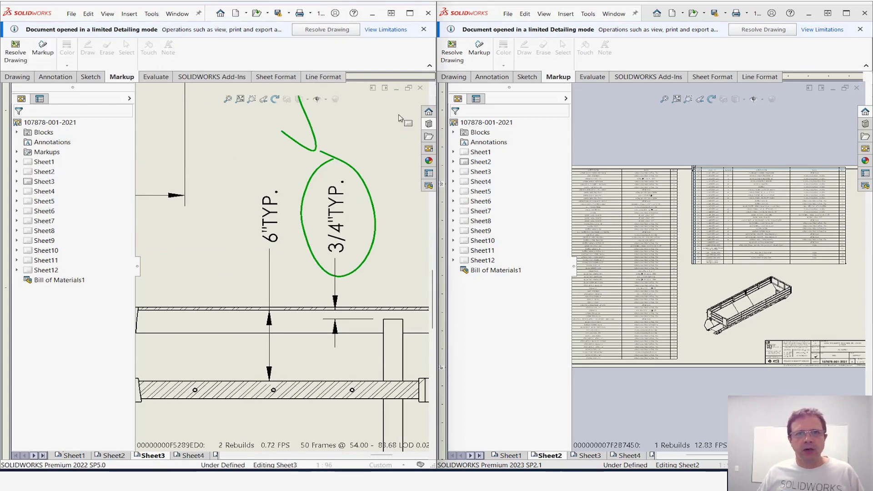
- On the 2023 drawing's Sheet3, zoom in and draw a matching green circle around 3/4"TYP
click(587, 456)
scroll(760, 289, down, 8)
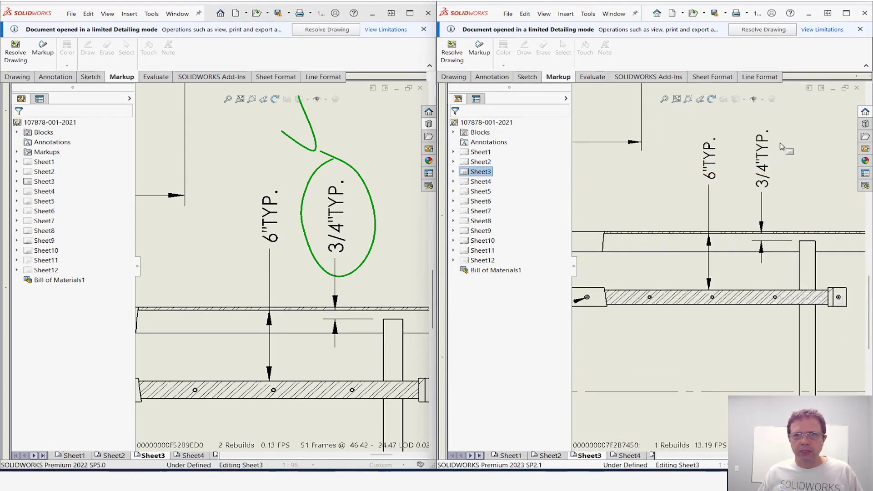
scroll(784, 150, down, 2)
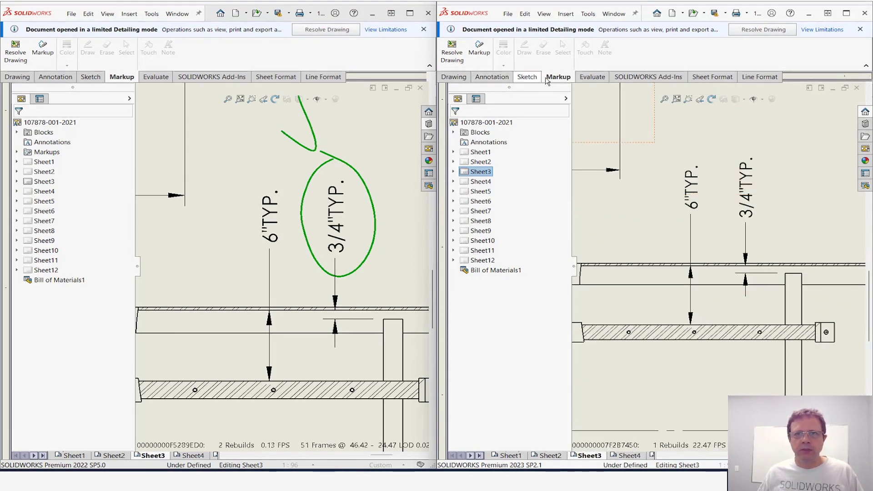
click(525, 52)
click(529, 65)
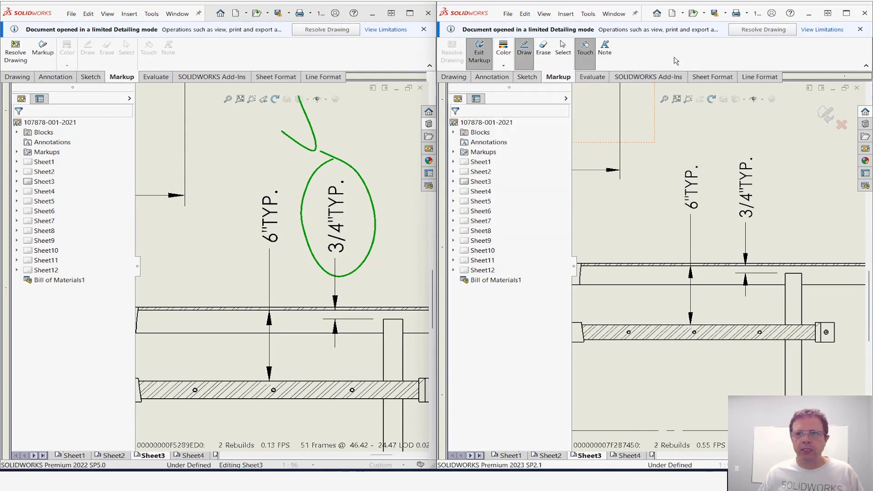
mouse_move(761, 141)
mouse_down()
mouse_move(725, 163)
mouse_move(778, 211)
mouse_move(739, 144)
mouse_move(710, 148)
mouse_move(708, 99)
mouse_up()
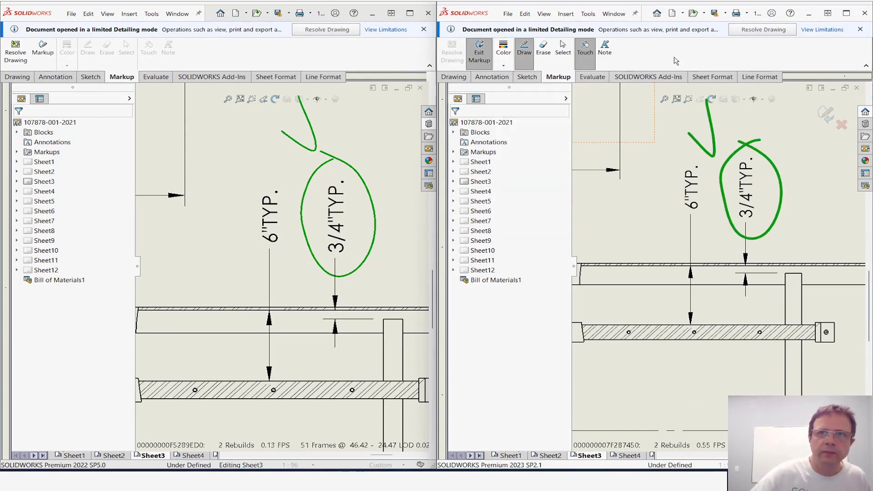
click(826, 115)
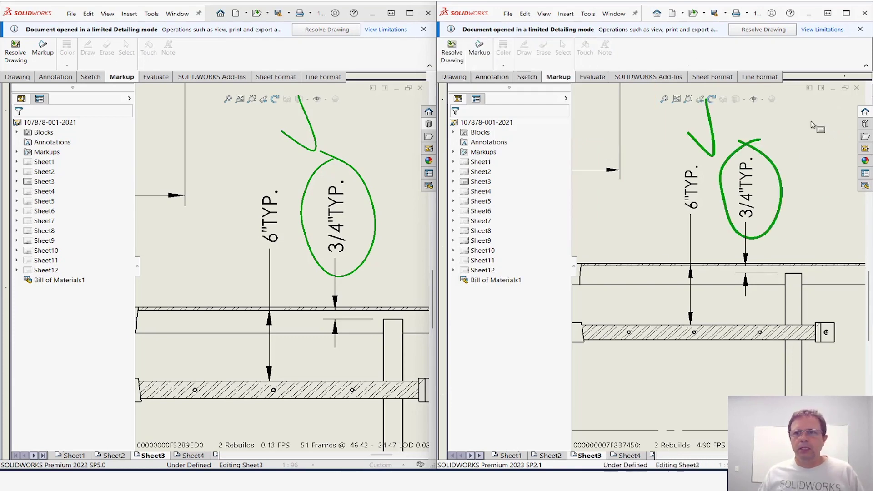
- Fit Sheet4 of the 2023 drawing, then switch to Sheet5 and zoom into Detail AF
click(629, 456)
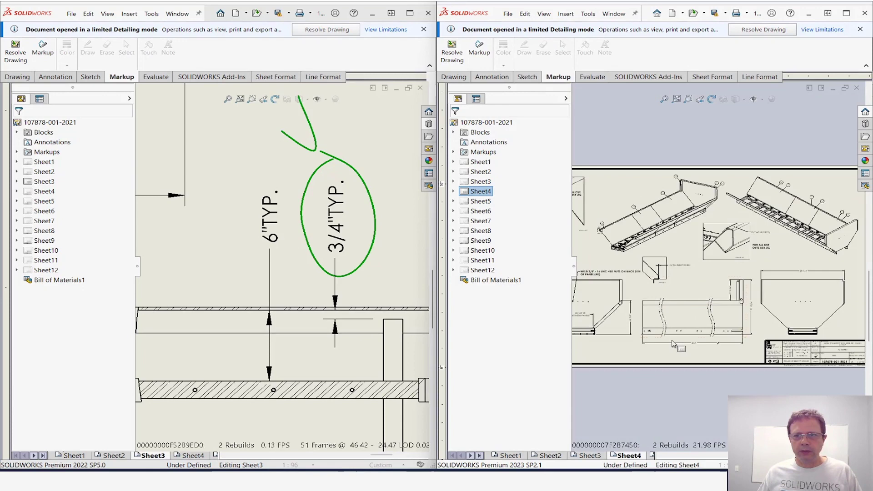
key(f)
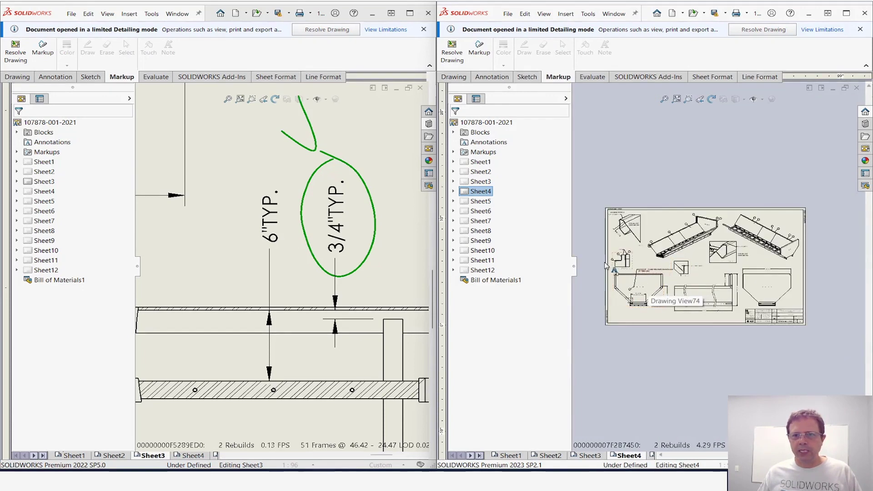
click(471, 456)
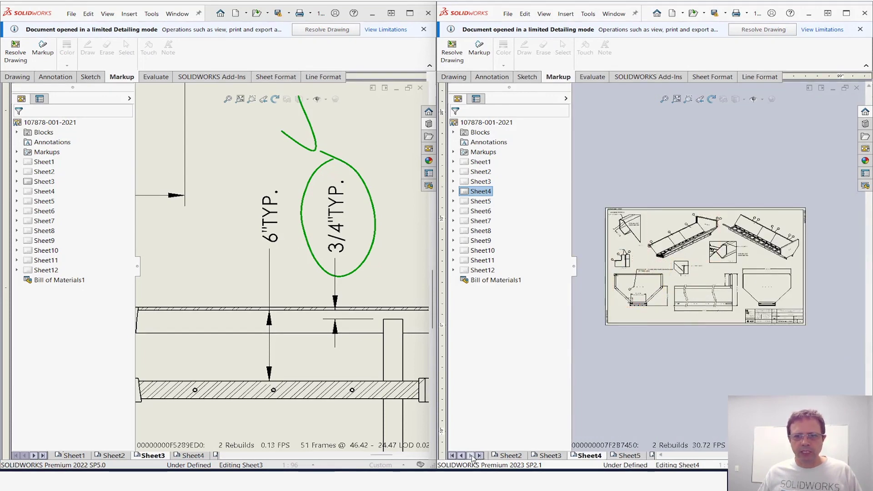
click(636, 457)
scroll(813, 317, down, 3)
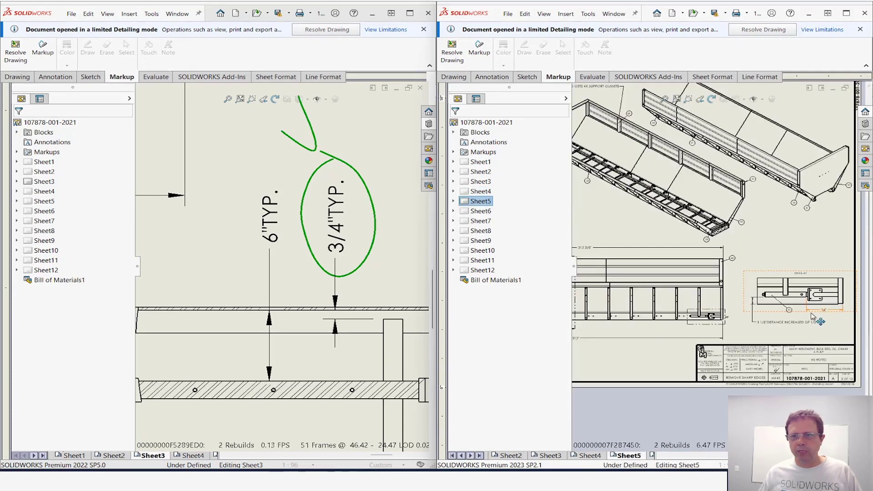
scroll(813, 317, down, 5)
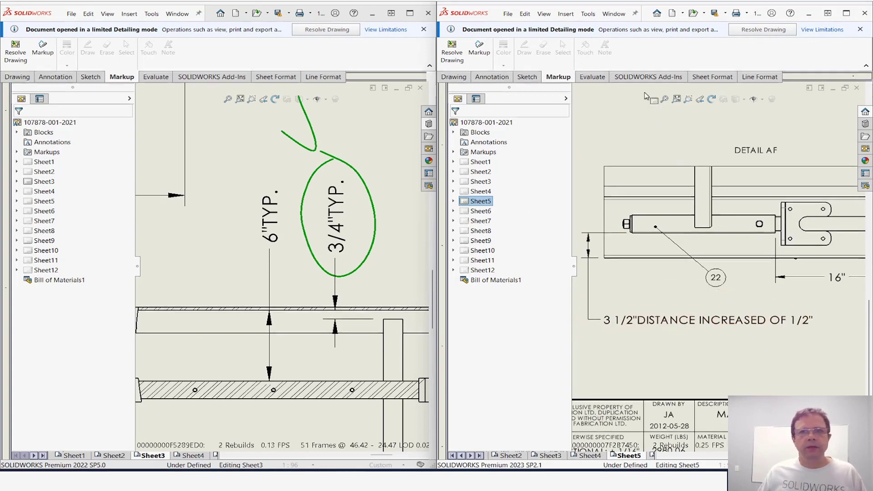
- Circle the 3 1/2" distance note on the 2023 Sheet5 in red and add a question mark
click(479, 48)
click(504, 66)
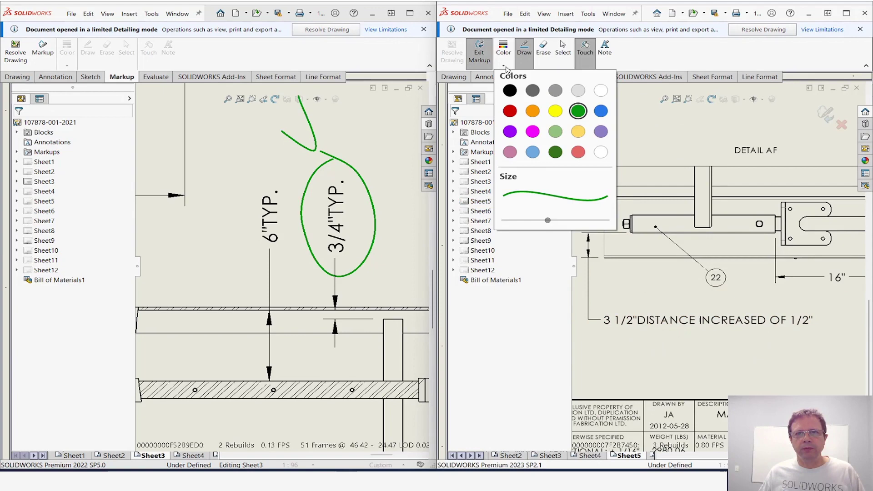
click(510, 111)
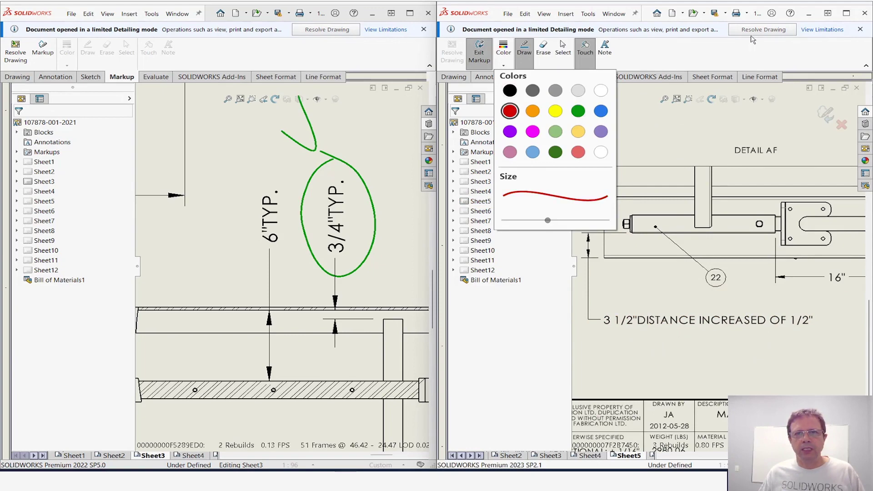
click(727, 57)
mouse_move(689, 293)
mouse_down()
mouse_move(610, 295)
mouse_move(626, 345)
mouse_move(749, 352)
mouse_move(817, 302)
mouse_move(795, 298)
mouse_move(839, 331)
mouse_move(830, 349)
mouse_up()
drag(821, 377, 832, 374)
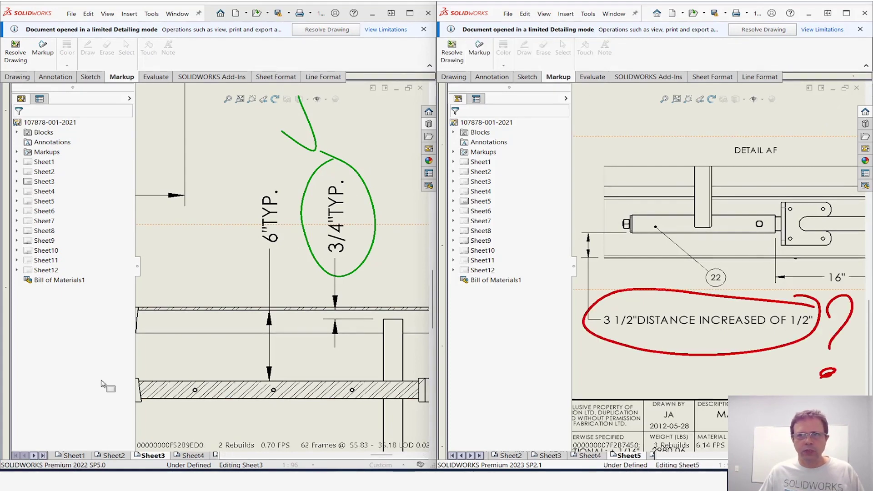
click(34, 456)
click(35, 456)
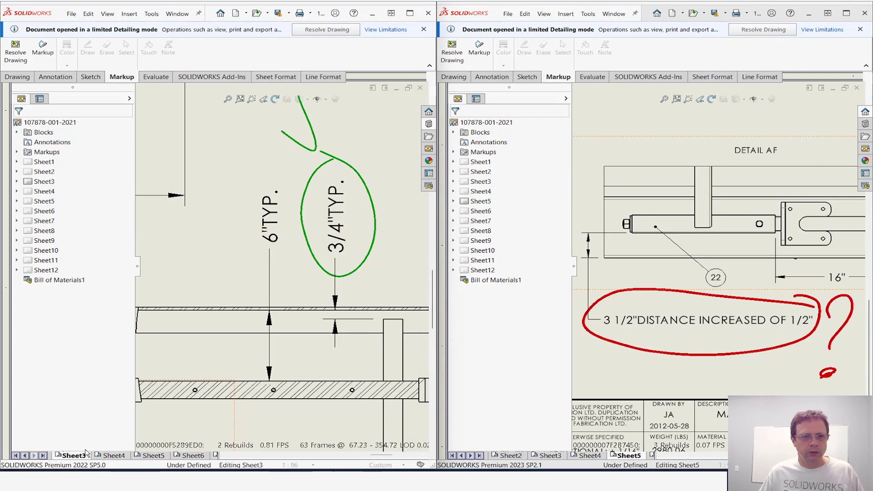
- Show Sheet5 in the 2022 drawing and zoom into Detail AF
click(154, 456)
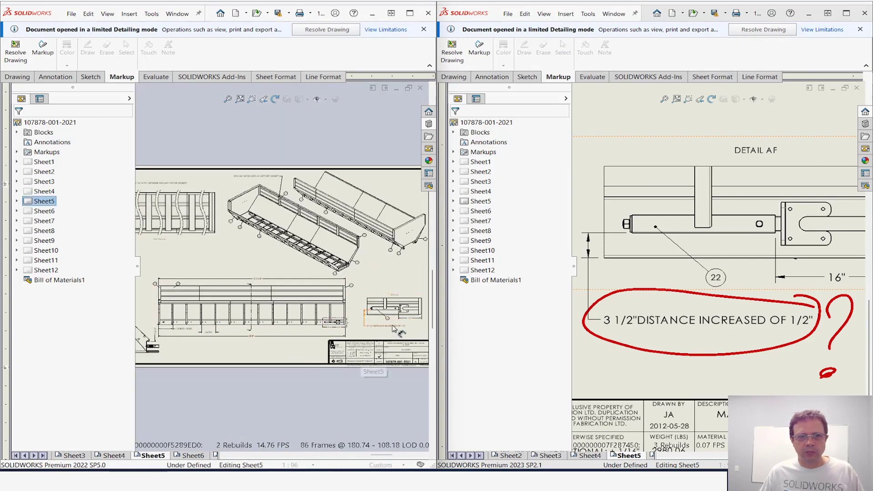
scroll(351, 306, down, 5)
scroll(351, 306, down, 4)
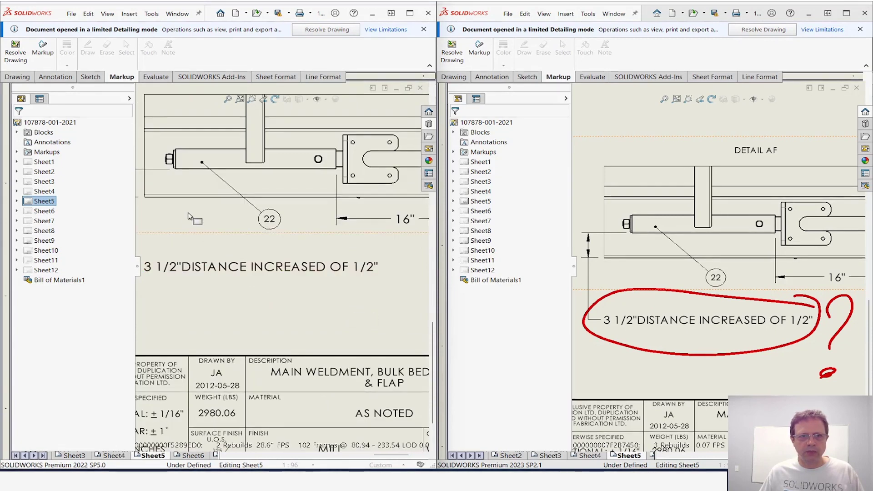
- On the 2022 Sheet5, circle the DISTANCE INCREASED OF 1/2" note in red with a question mark
click(46, 58)
click(67, 65)
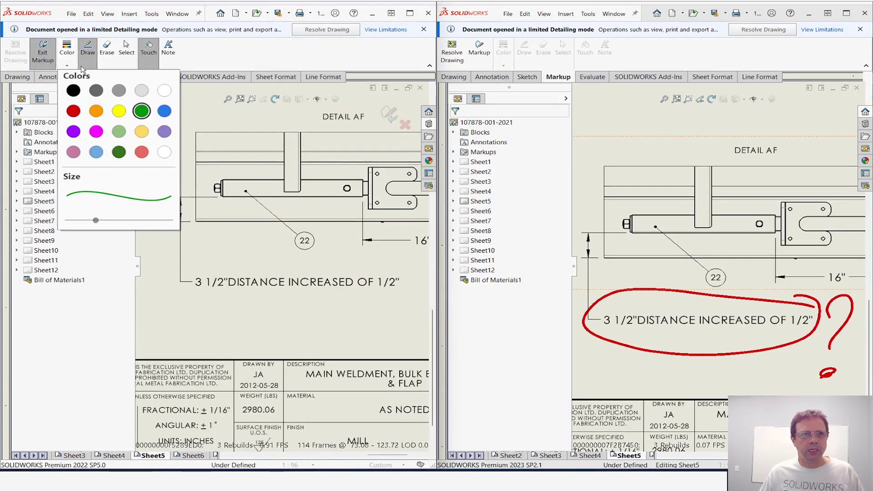
click(75, 114)
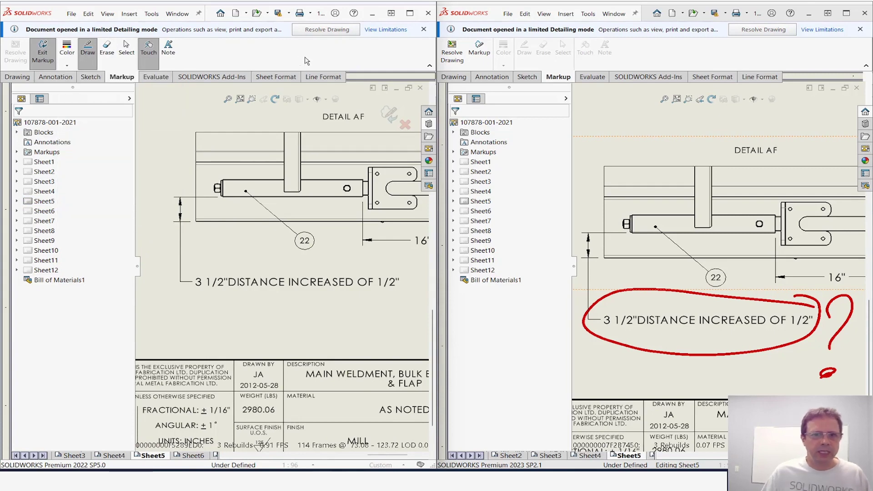
mouse_move(407, 268)
mouse_down()
mouse_move(266, 257)
mouse_move(172, 272)
mouse_move(268, 324)
mouse_move(407, 307)
mouse_move(364, 249)
mouse_up()
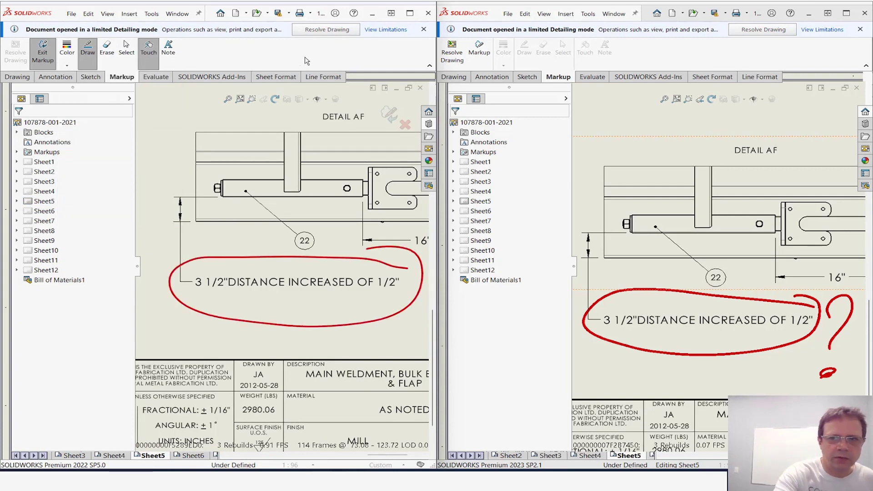
mouse_move(384, 328)
mouse_down()
mouse_move(408, 319)
mouse_move(389, 350)
mouse_move(399, 372)
mouse_up()
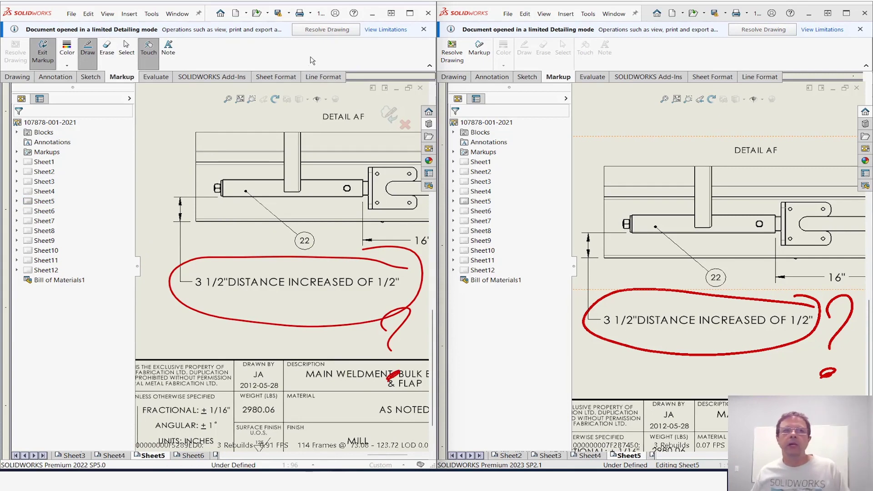
click(68, 49)
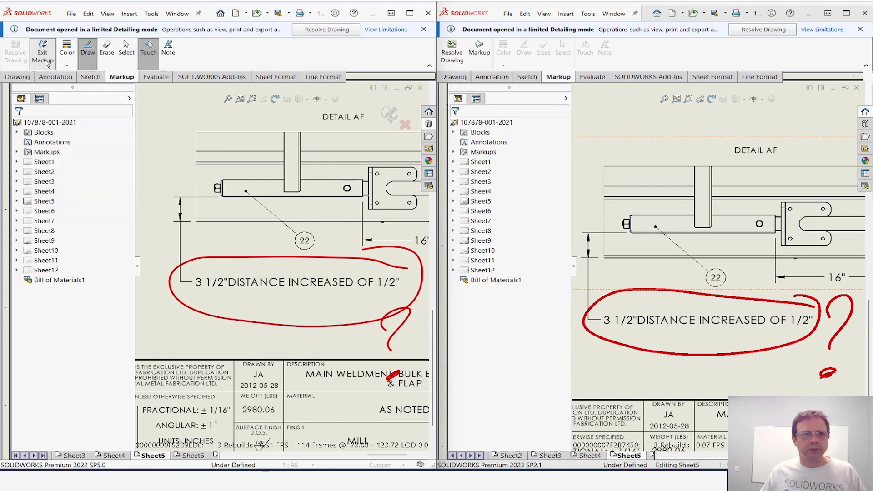
- Exit markup, then expand the Markups folder to list Markup1 and Markup2 with Sheet5 fitted
click(43, 57)
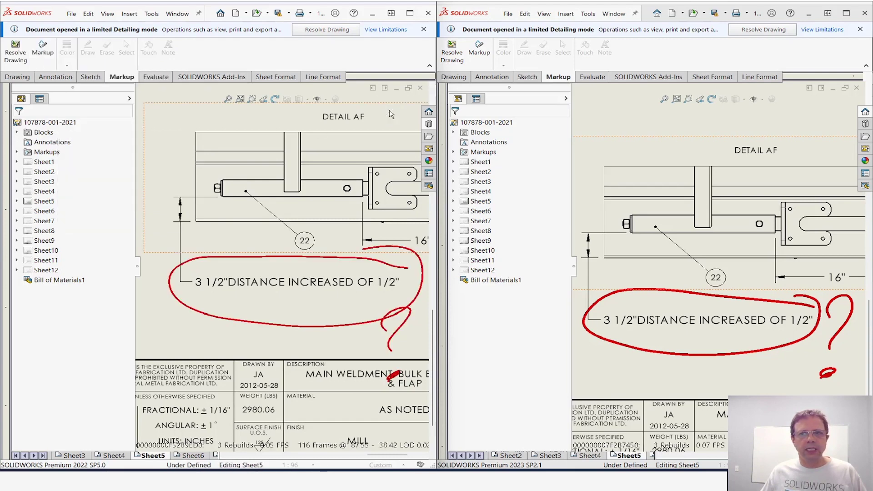
click(249, 115)
click(18, 125)
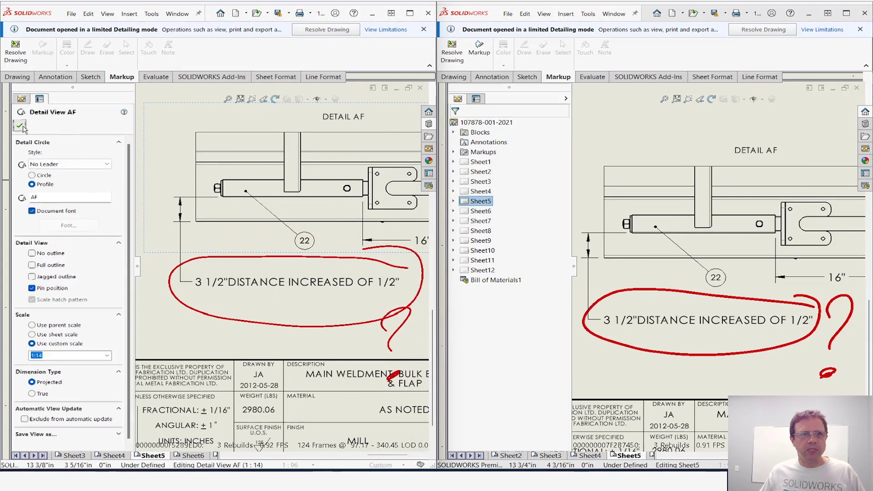
click(17, 153)
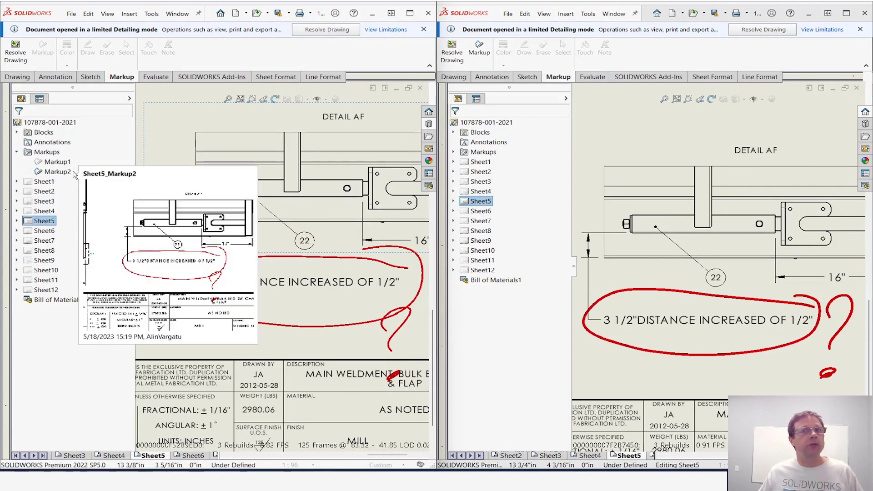
scroll(296, 229, up, 5)
key(f)
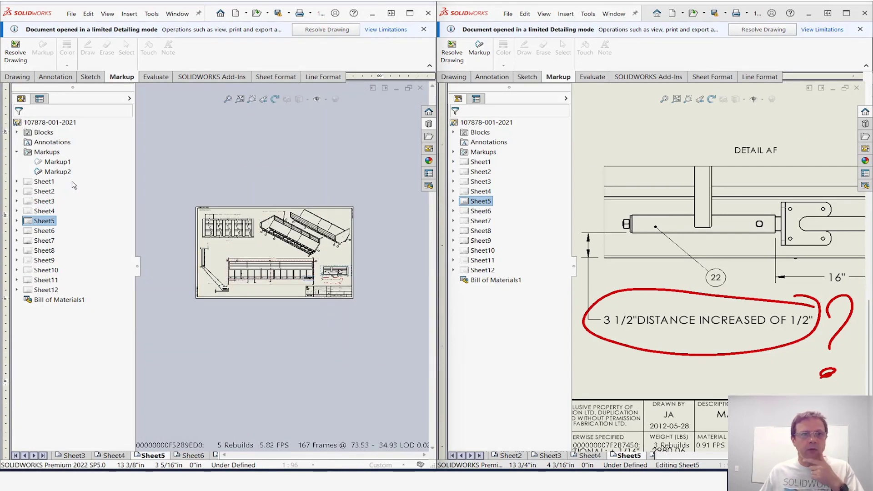
- Open Markup2 in the 2022 drawing's tree to restore the red-circled Detail AF view
mouse_move(55, 176)
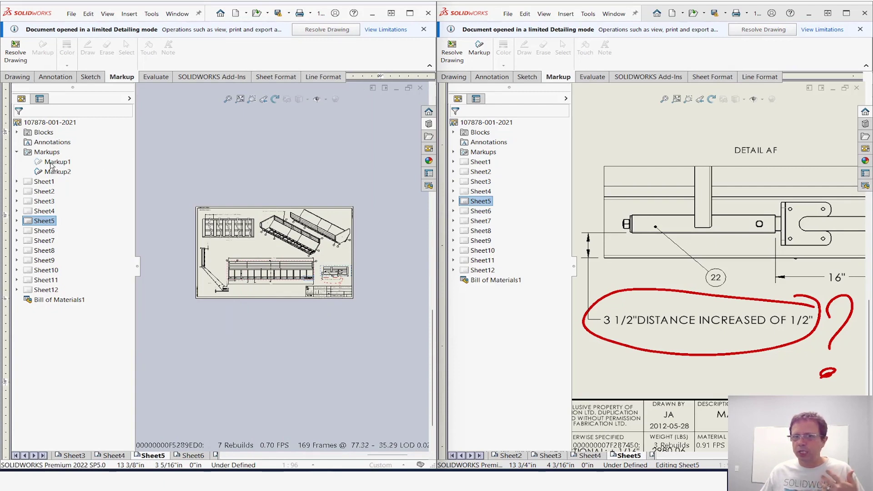
click(56, 172)
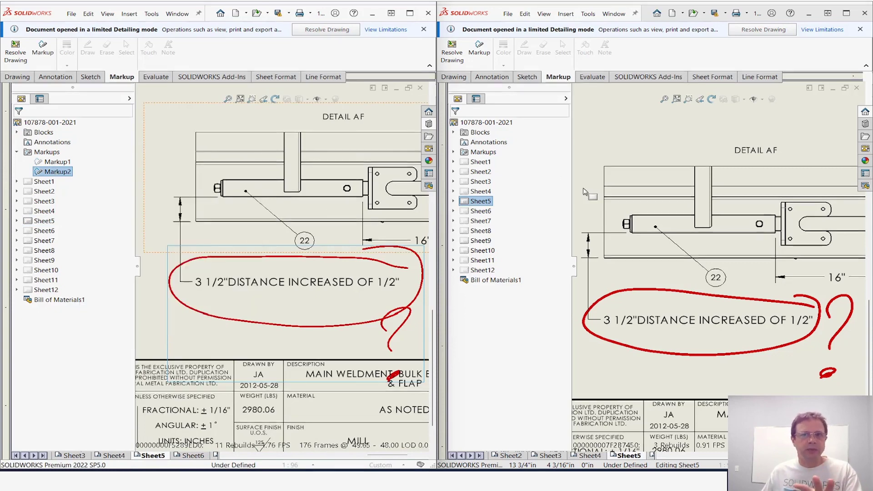
click(454, 152)
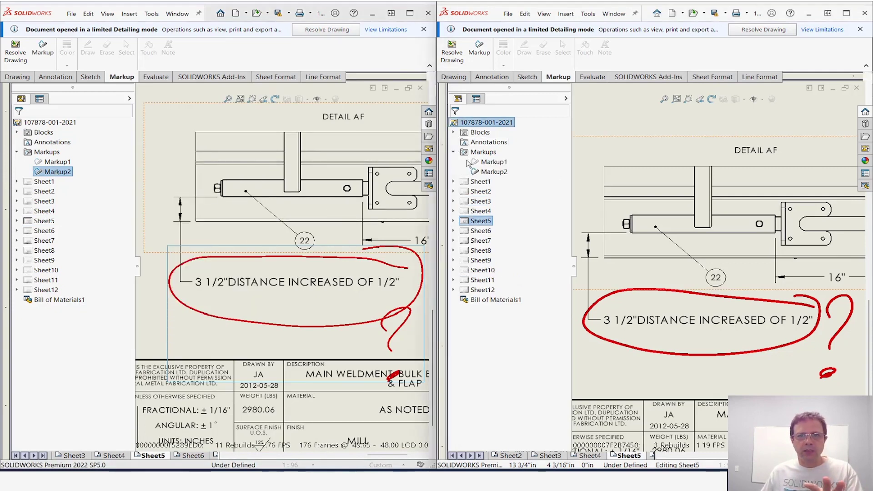
click(500, 172)
scroll(751, 264, down, 5)
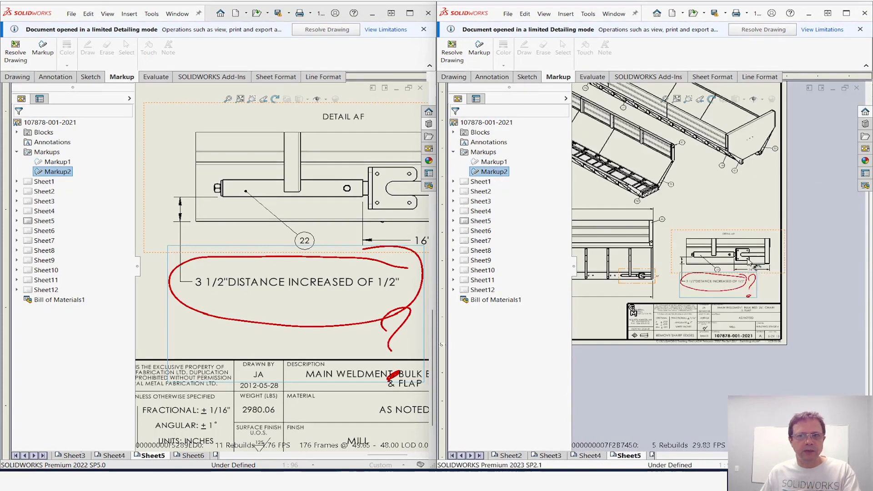
scroll(750, 263, down, 8)
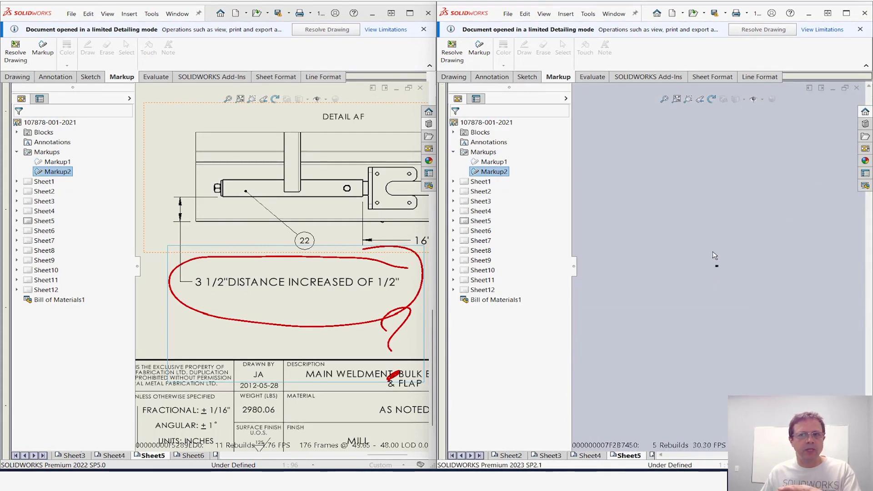
click(495, 171)
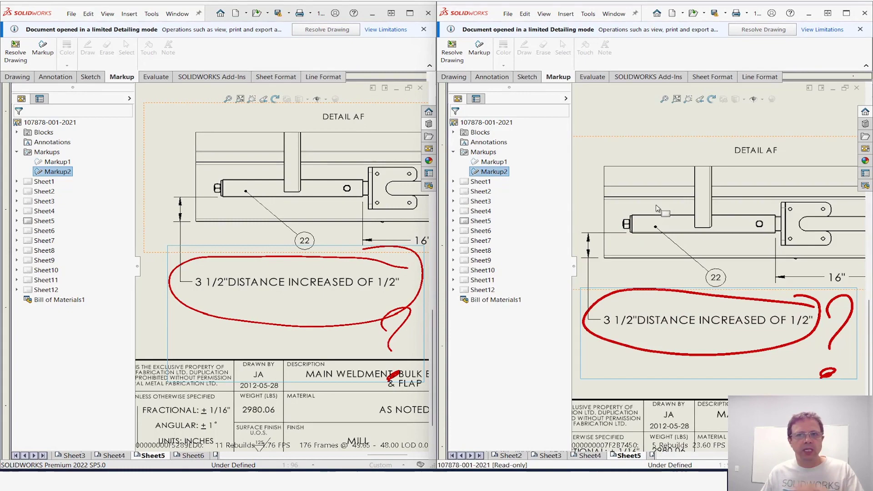
scroll(657, 208, down, 3)
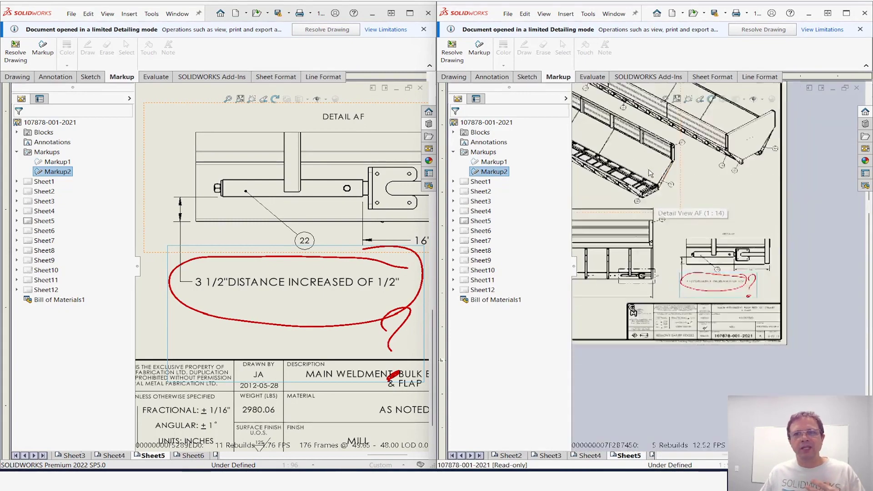
scroll(650, 173, up, 6)
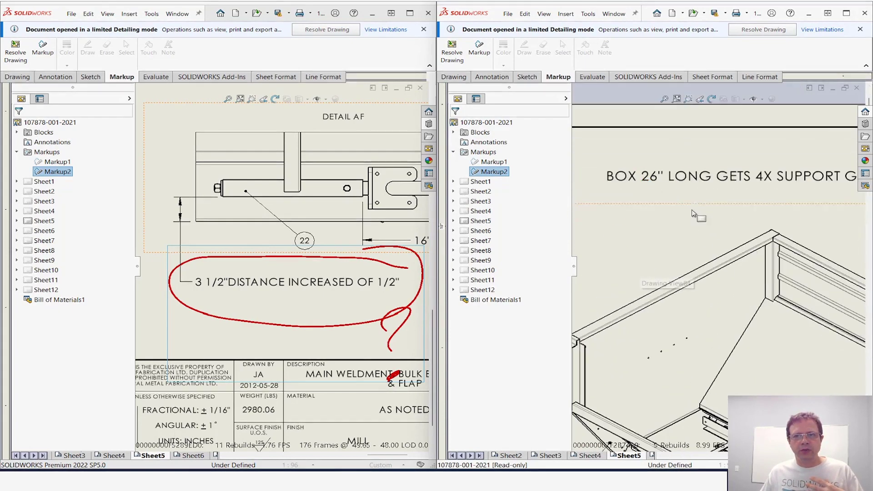
click(498, 173)
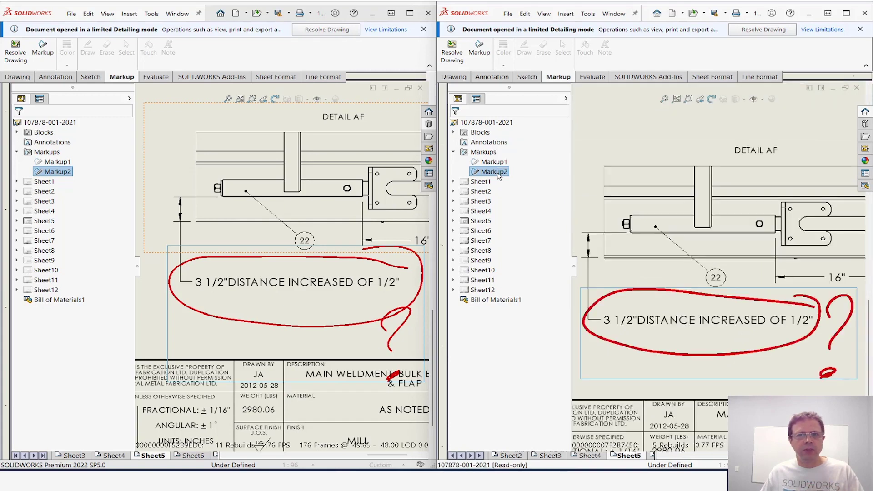
mouse_move(499, 177)
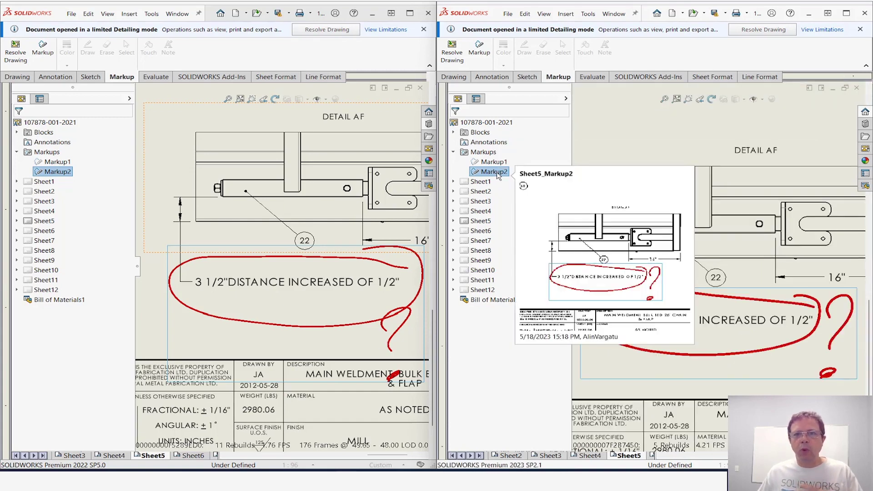
click(58, 163)
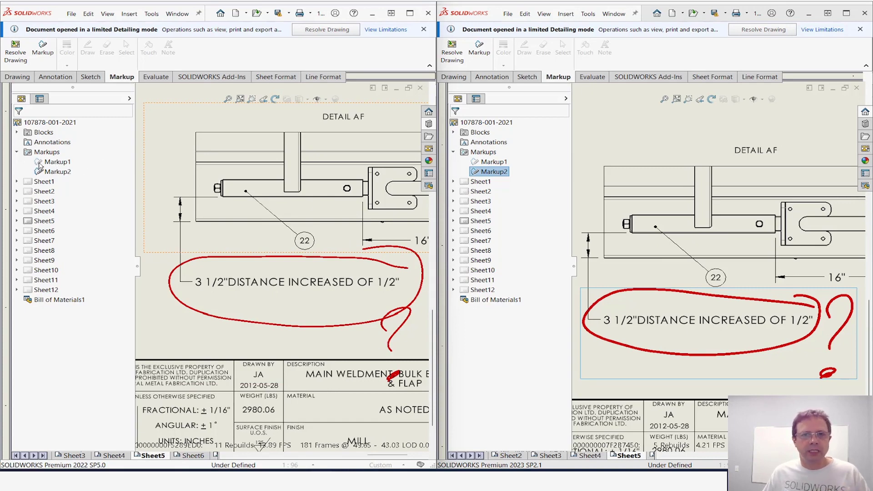
- Open Markup1 in the 2023 drawing to return to the green-circled 3/4"TYP. on Sheet3
click(493, 162)
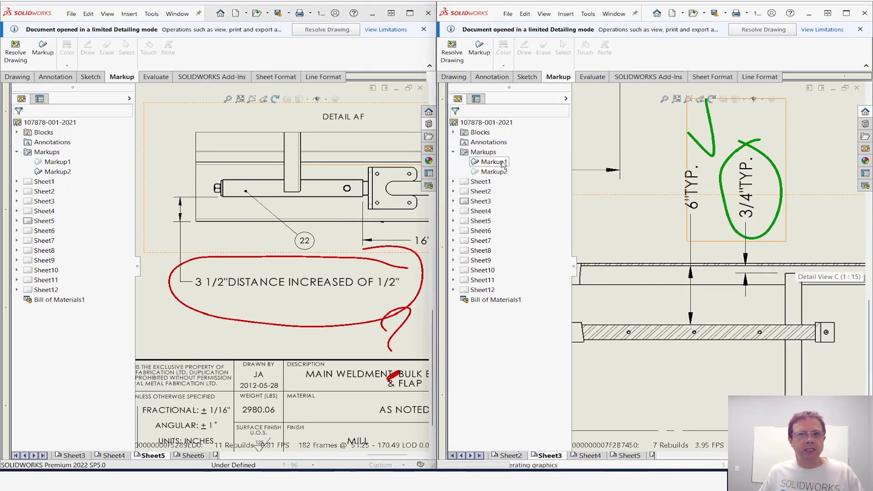
mouse_move(499, 173)
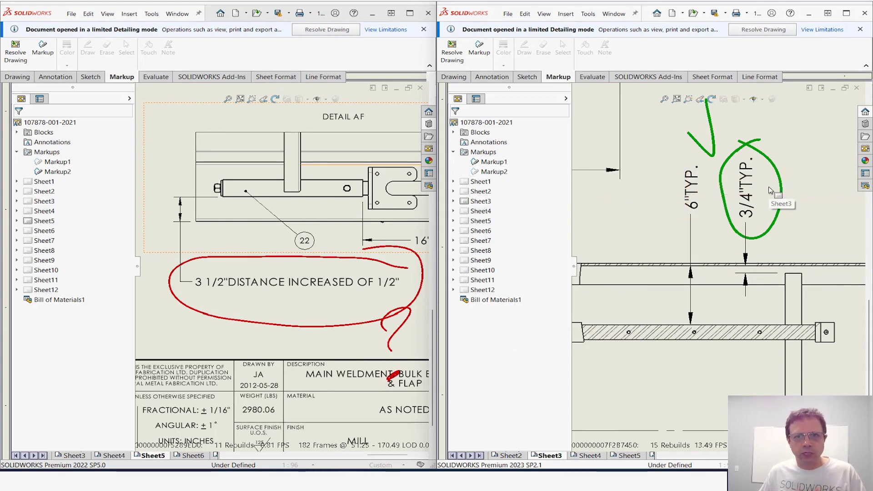
- Open Markup2 in the 2023 drawing to return to Sheet5's red-circled note, then select Markup1
click(494, 172)
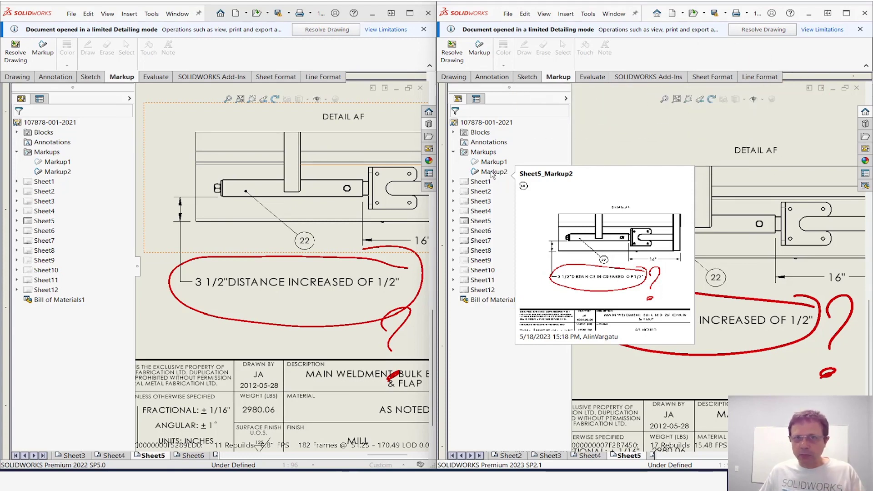
click(496, 163)
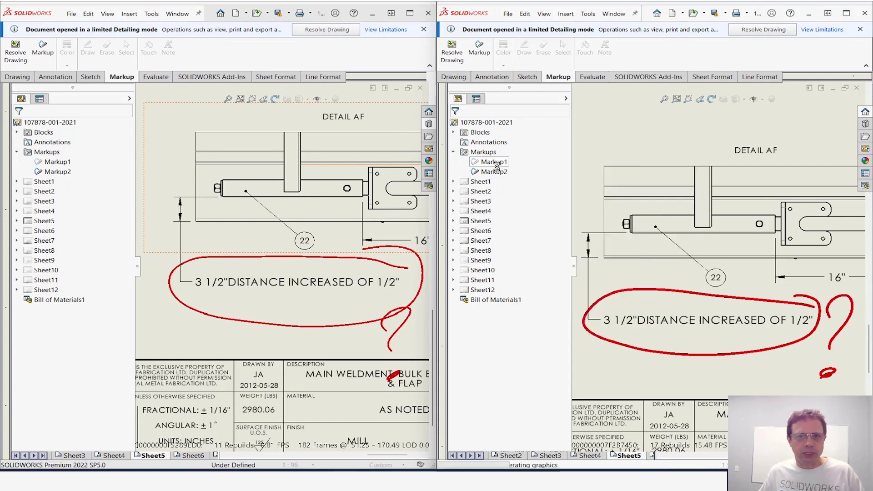
mouse_move(496, 170)
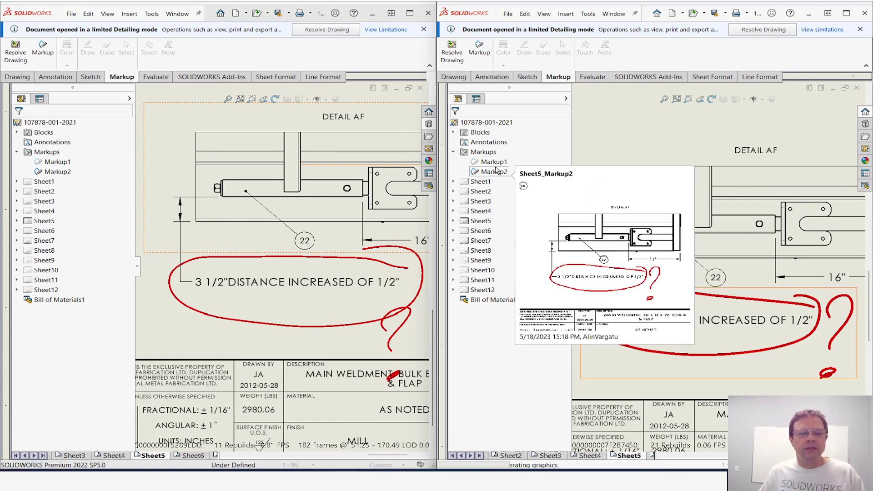